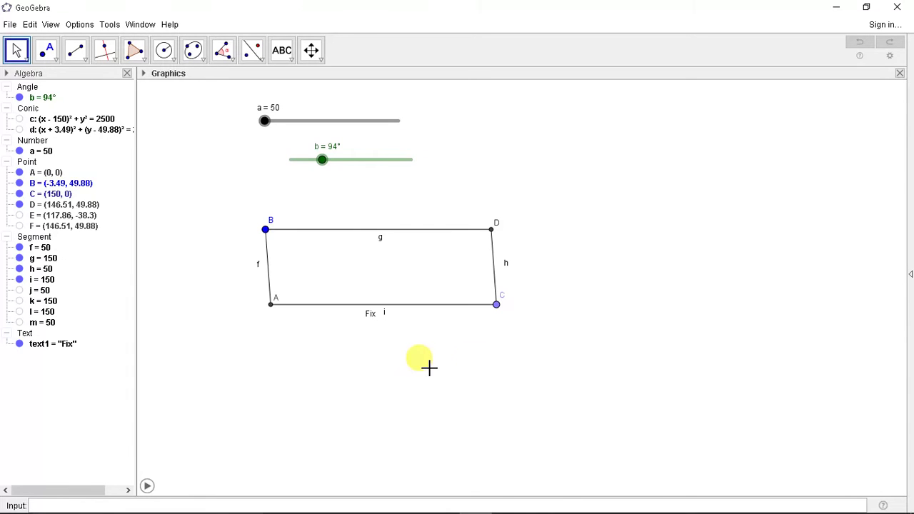
# Step: Inspect rocker segment h and fixed base segment i while zooming around the linkage
pyautogui.scroll(1, 311, 288)
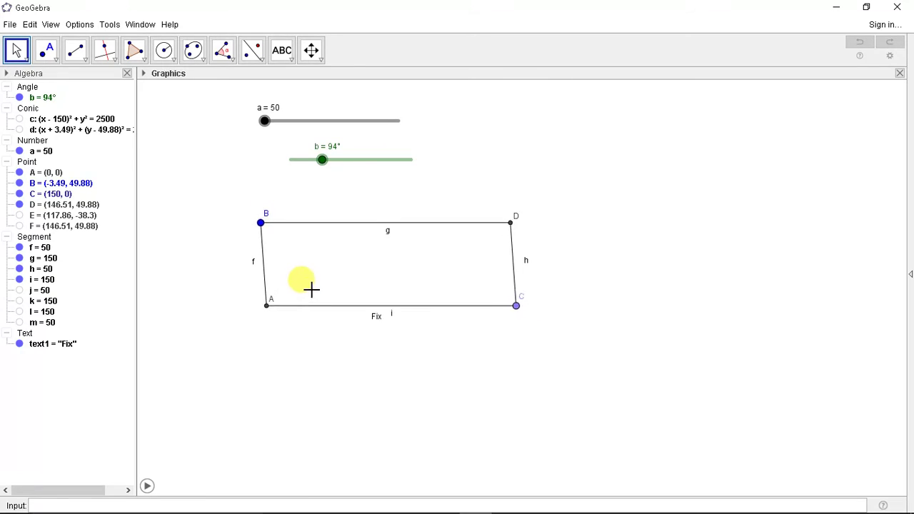
pyautogui.scroll(5, 365, 265)
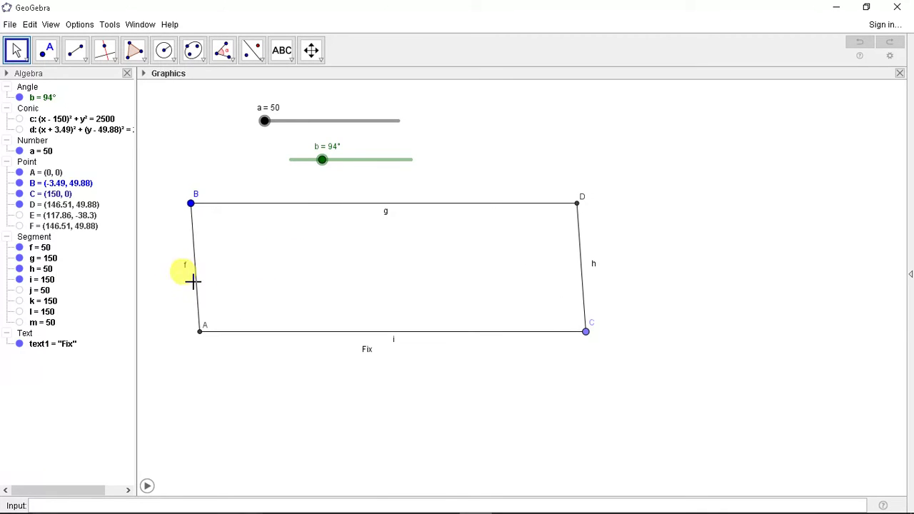
pyautogui.click(583, 280)
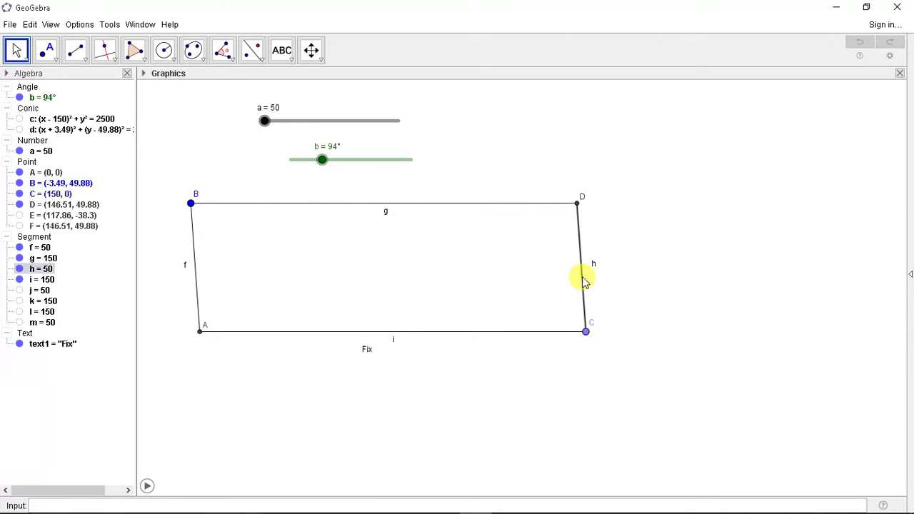
pyautogui.click(422, 265)
pyautogui.scroll(5, 388, 272)
pyautogui.scroll(-5, 388, 271)
pyautogui.scroll(-3, 387, 272)
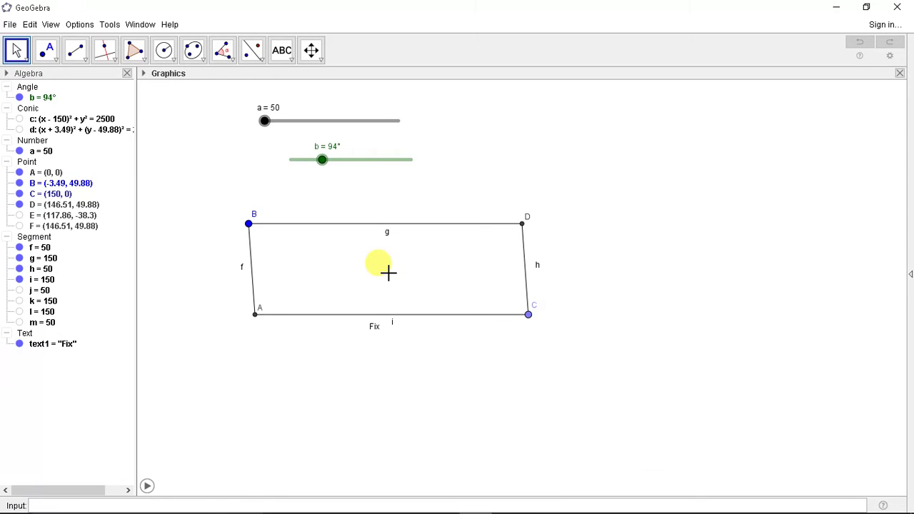
pyautogui.scroll(-3, 387, 271)
pyautogui.scroll(2, 421, 210)
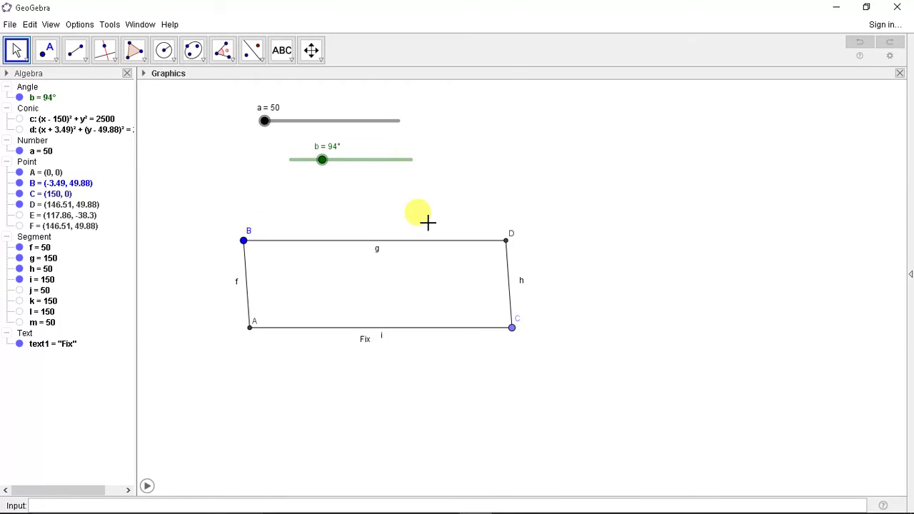
pyautogui.click(360, 329)
pyautogui.press('Escape')
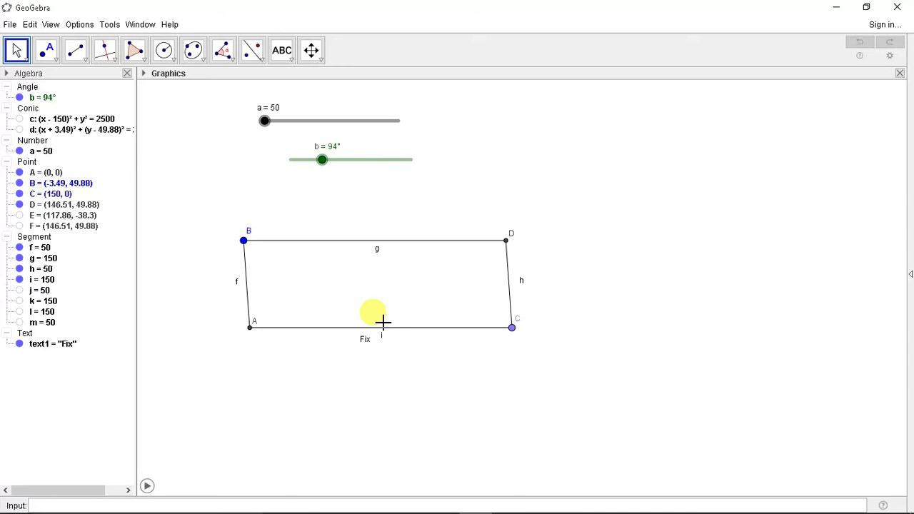
# Step: Turn crank angle b to 92° and confirm B is defined as (50cos(b), 50sin(b))
pyautogui.click(244, 241)
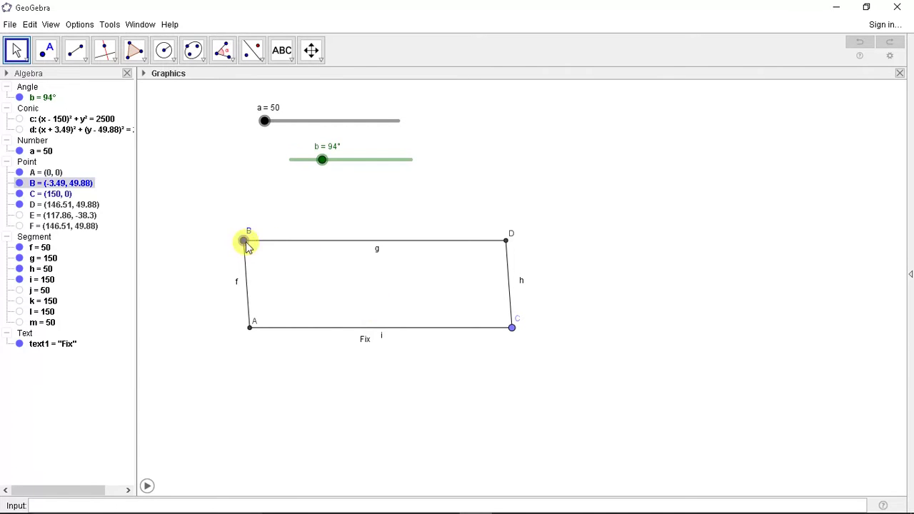
pyautogui.moveTo(322, 160)
pyautogui.mouseDown()
pyautogui.moveTo(341, 167)
pyautogui.moveTo(323, 167)
pyautogui.mouseUp()
pyautogui.moveTo(319, 241); pyautogui.dragTo(309, 237)
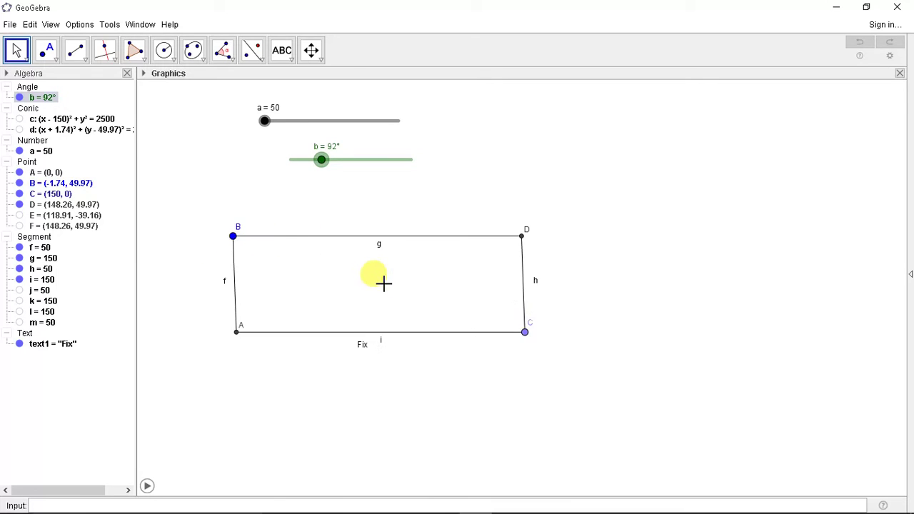
pyautogui.doubleClick(238, 238)
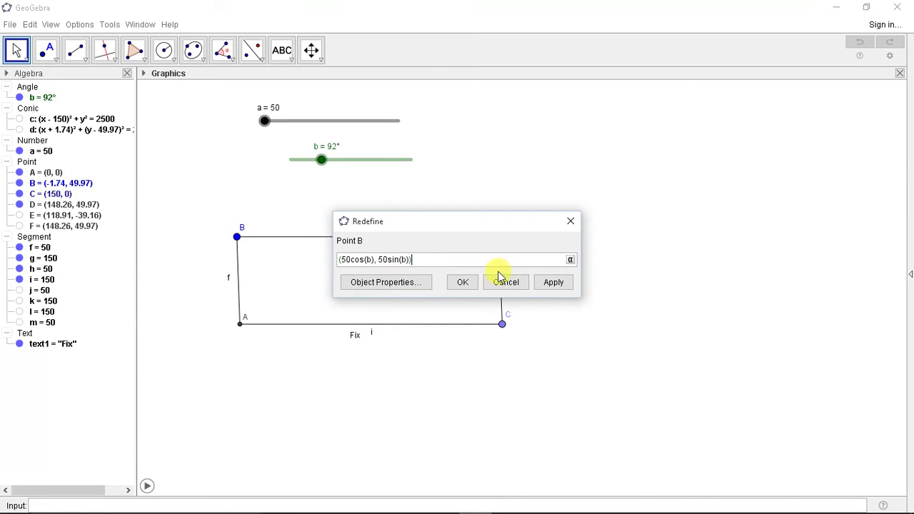
pyautogui.click(554, 283)
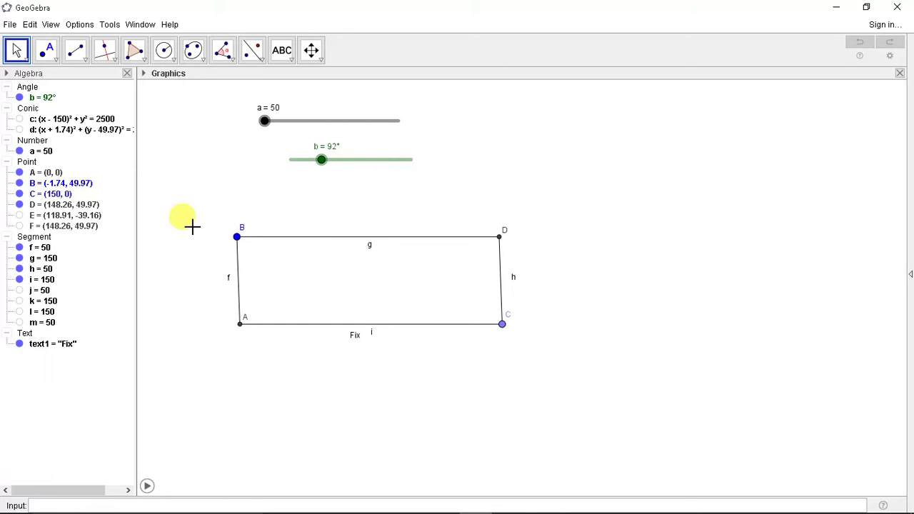
# Step: Turn on tracing for rocker segment h and swing crank angle b to 104°
pyautogui.rightClick(501, 275)
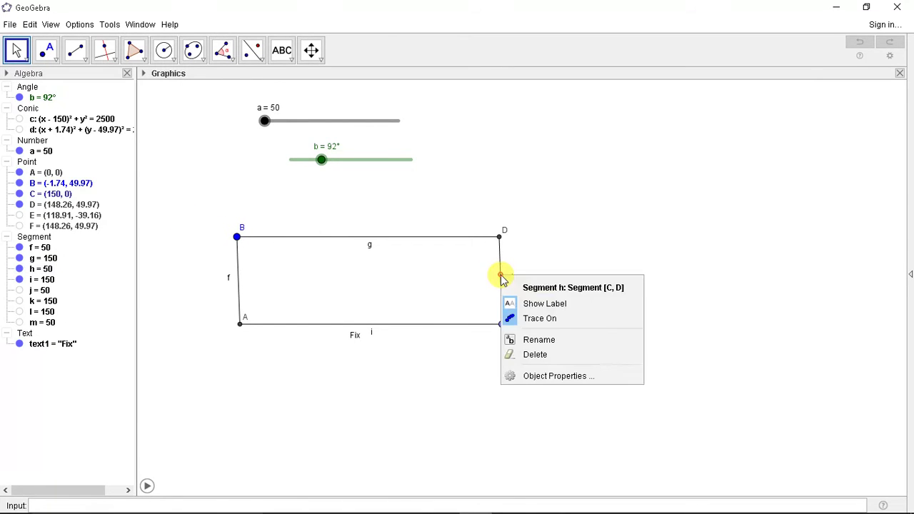
pyautogui.click(521, 319)
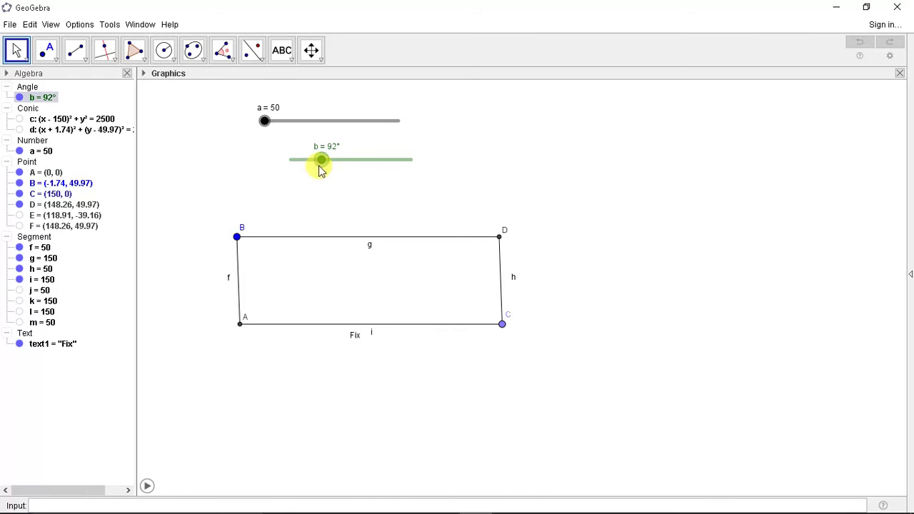
pyautogui.moveTo(321, 166)
pyautogui.mouseDown()
pyautogui.moveTo(347, 172)
pyautogui.moveTo(312, 173)
pyautogui.moveTo(325, 175)
pyautogui.moveTo(325, 167)
pyautogui.mouseUp()
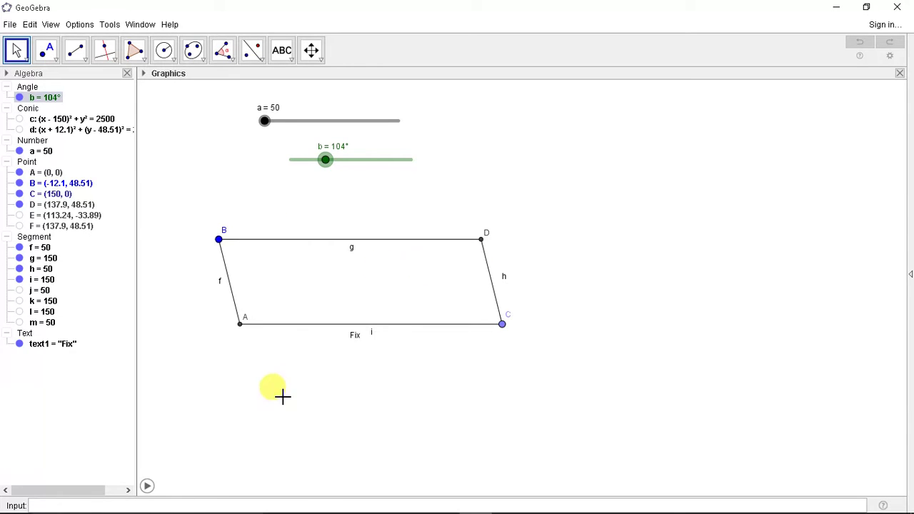
# Step: Show the coordinate axes in the Graphics view
pyautogui.rightClick(634, 250)
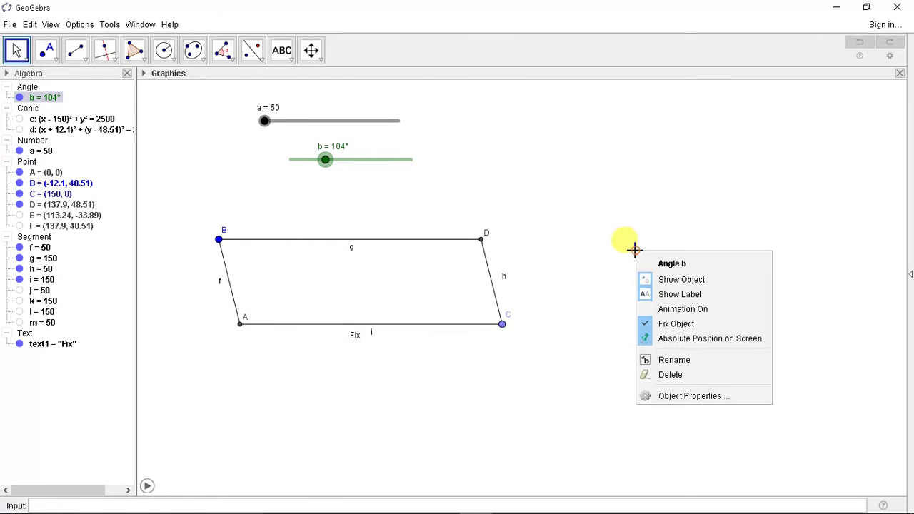
pyautogui.click(321, 210)
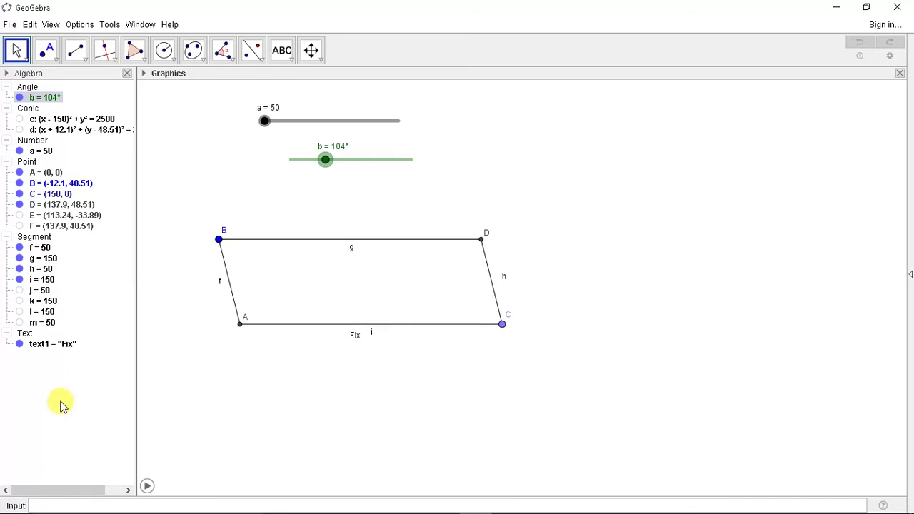
pyautogui.rightClick(664, 201)
pyautogui.click(693, 232)
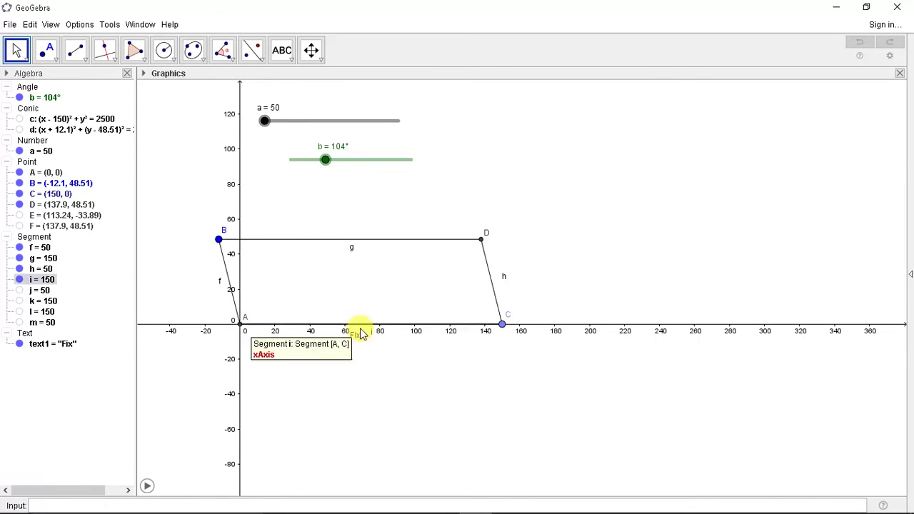
pyautogui.scroll(8, 503, 327)
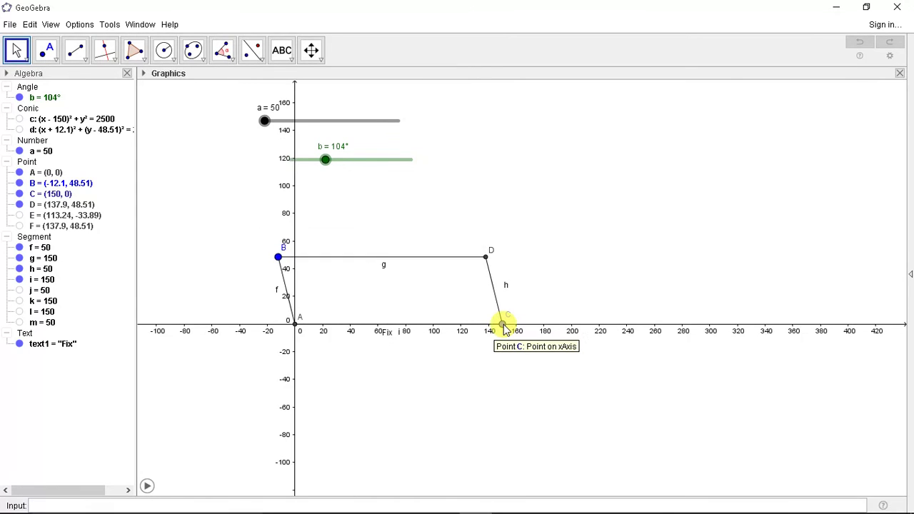
pyautogui.scroll(-10, 500, 330)
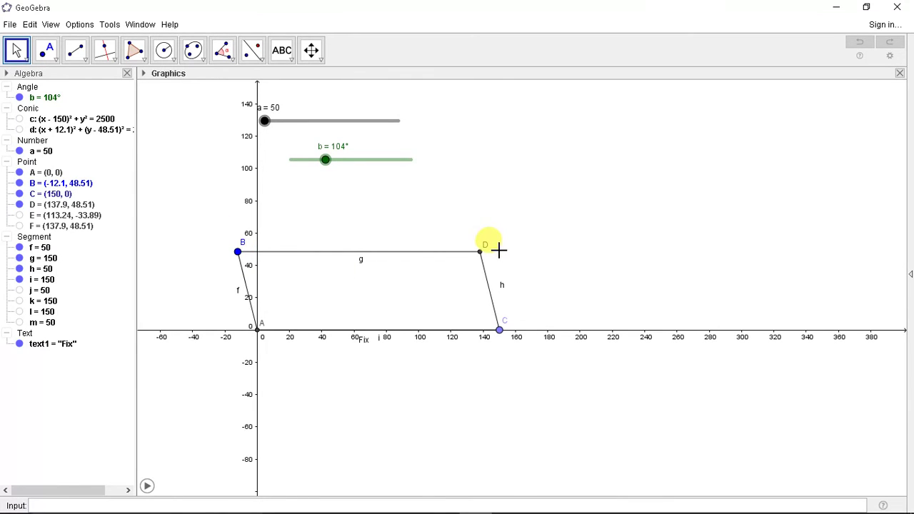
# Step: Make circles c (radius 50) and d (radius 150) visible and zoom out until both show
pyautogui.click(19, 119)
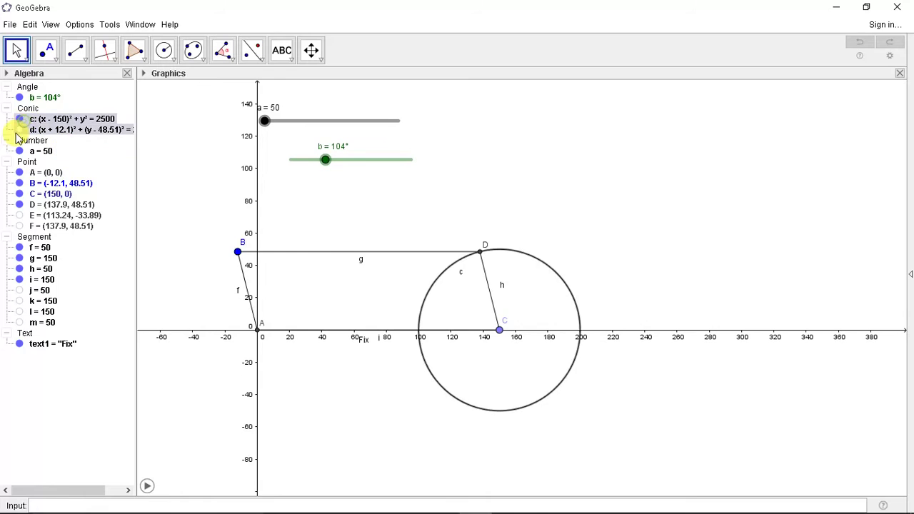
pyautogui.click(19, 129)
pyautogui.scroll(2, 582, 337)
pyautogui.scroll(-2, 557, 321)
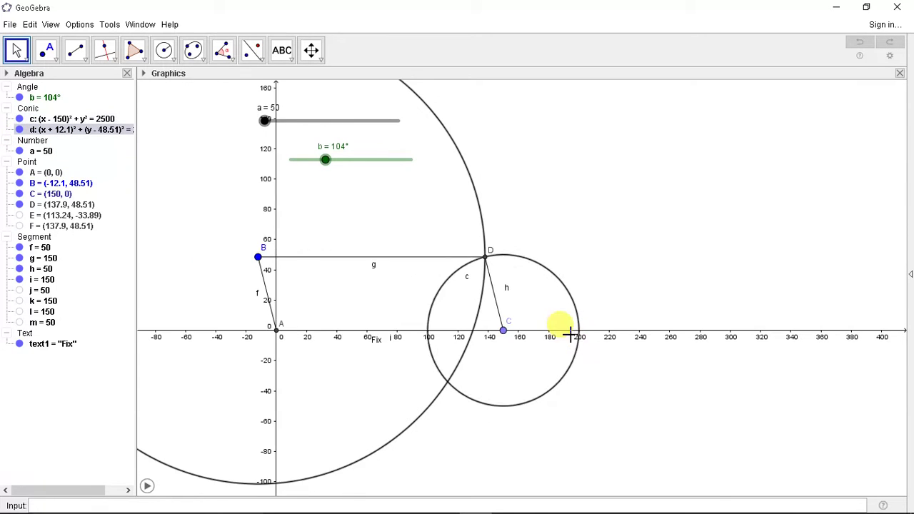
pyautogui.scroll(-3, 387, 302)
pyautogui.scroll(3, 366, 279)
pyautogui.scroll(1, 366, 278)
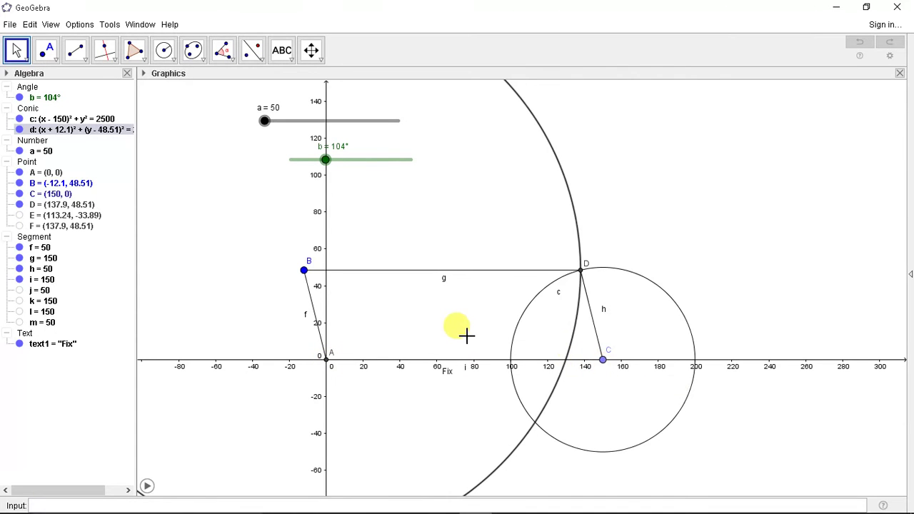
pyautogui.scroll(-4, 464, 333)
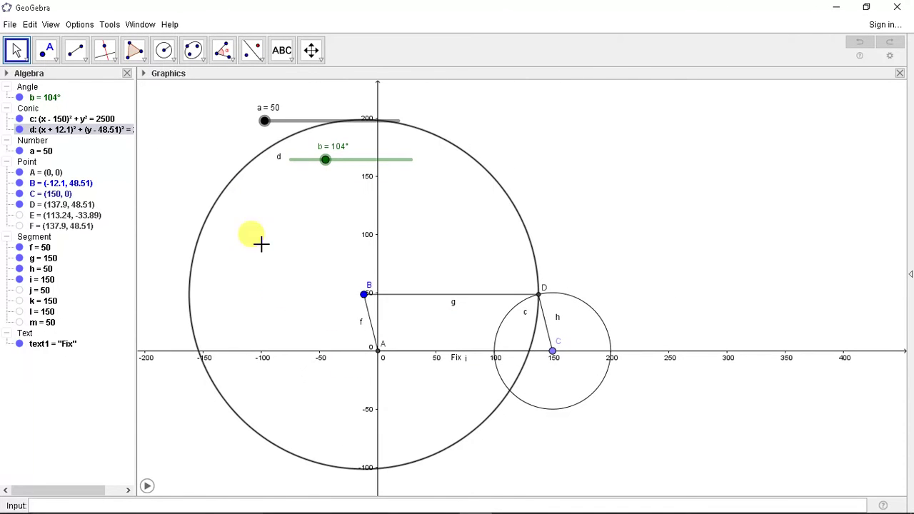
pyautogui.scroll(3, 606, 321)
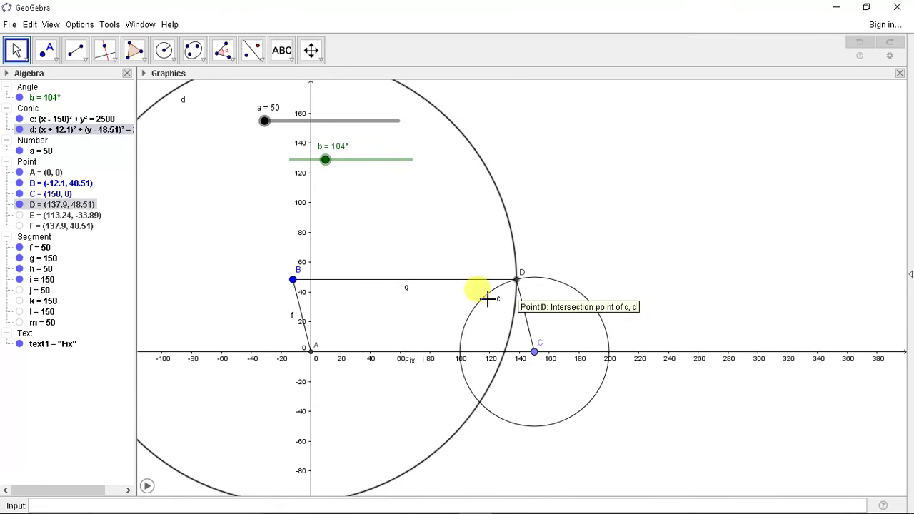
pyautogui.scroll(3, 515, 403)
pyautogui.scroll(-4, 517, 400)
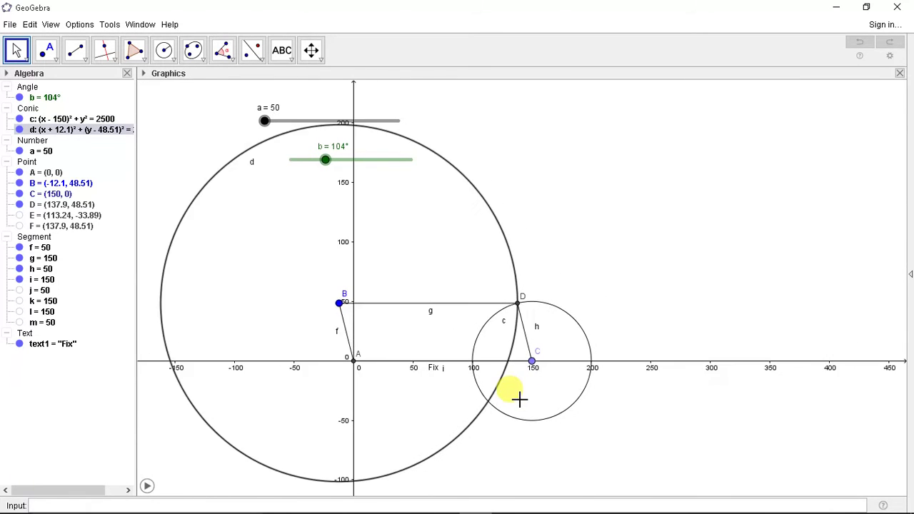
pyautogui.scroll(1, 555, 309)
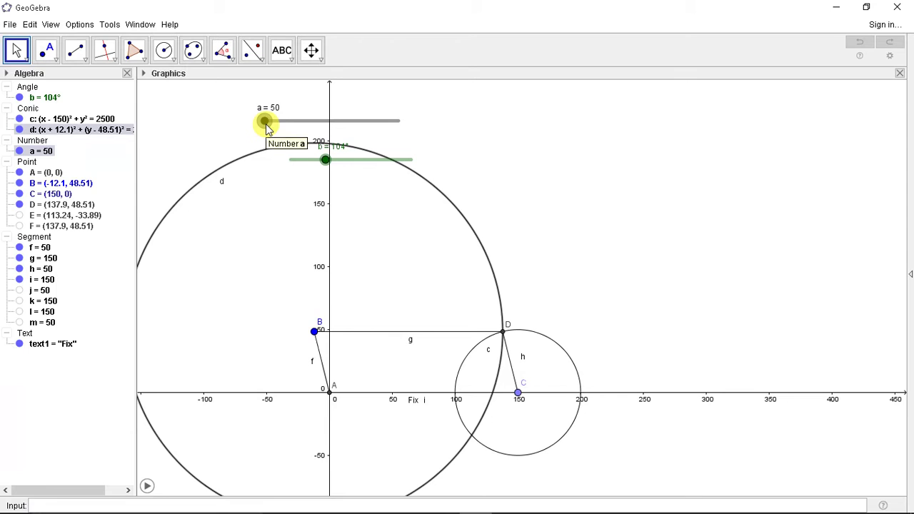
pyautogui.moveTo(268, 128)
pyautogui.mouseDown()
pyautogui.moveTo(306, 129)
pyautogui.moveTo(255, 129)
pyautogui.mouseUp()
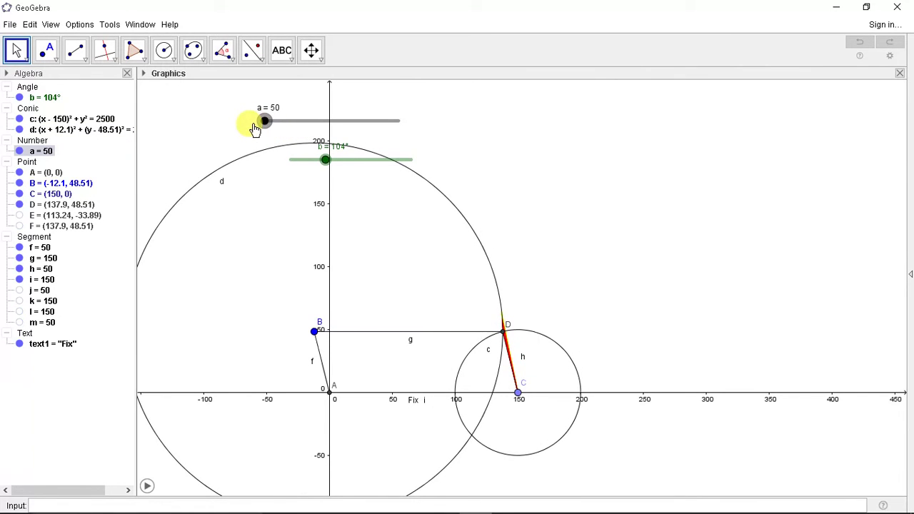
pyautogui.scroll(1, 495, 289)
pyautogui.scroll(-1, 495, 289)
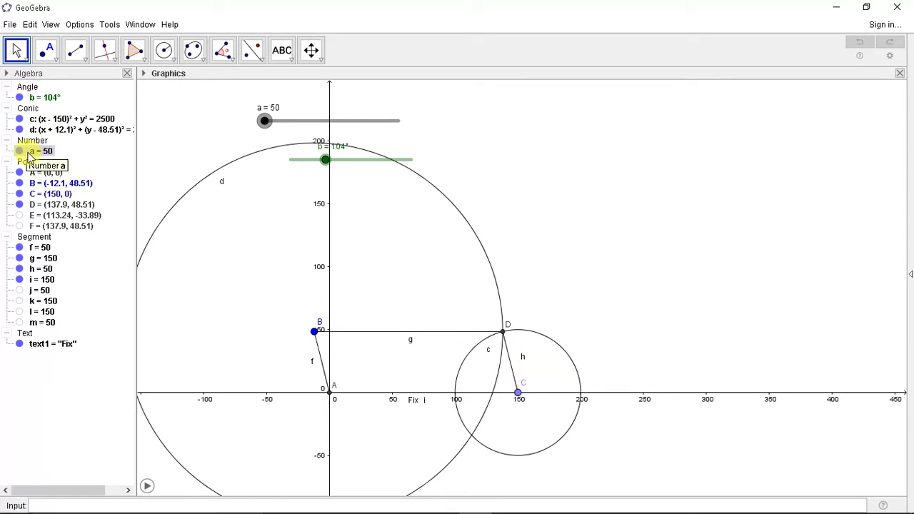
# Step: Hide circles d and c and rescale the view around linkage ABCD
pyautogui.click(19, 129)
pyautogui.click(19, 118)
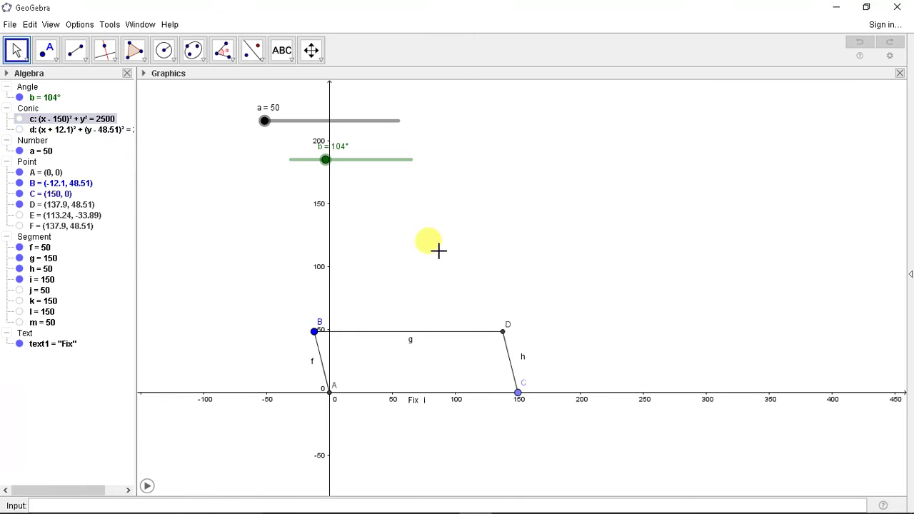
pyautogui.scroll(-3, 462, 204)
pyautogui.scroll(5, 410, 316)
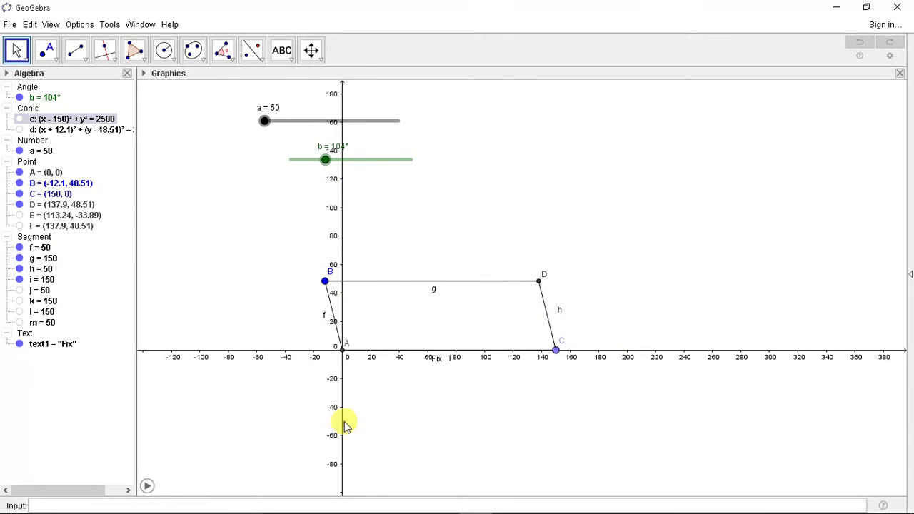
# Step: Start animating angle slider b
pyautogui.rightClick(265, 121)
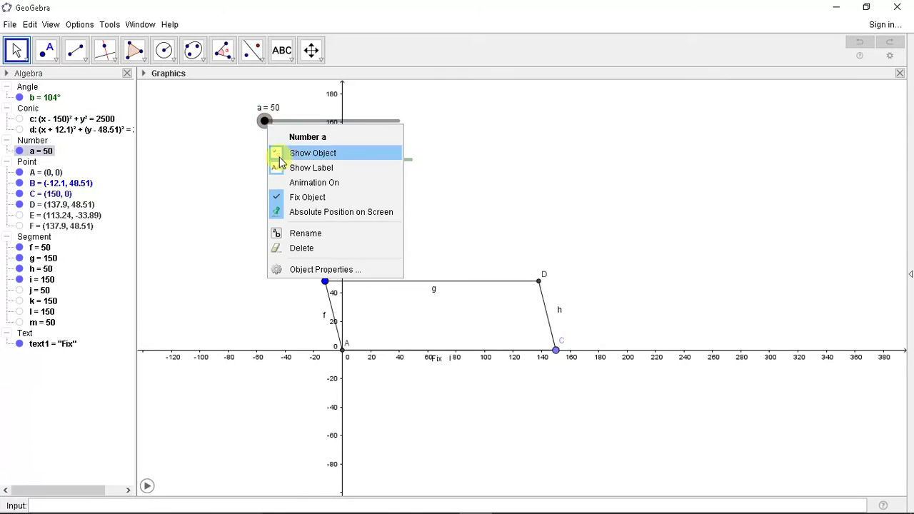
pyautogui.click(420, 133)
pyautogui.rightClick(325, 158)
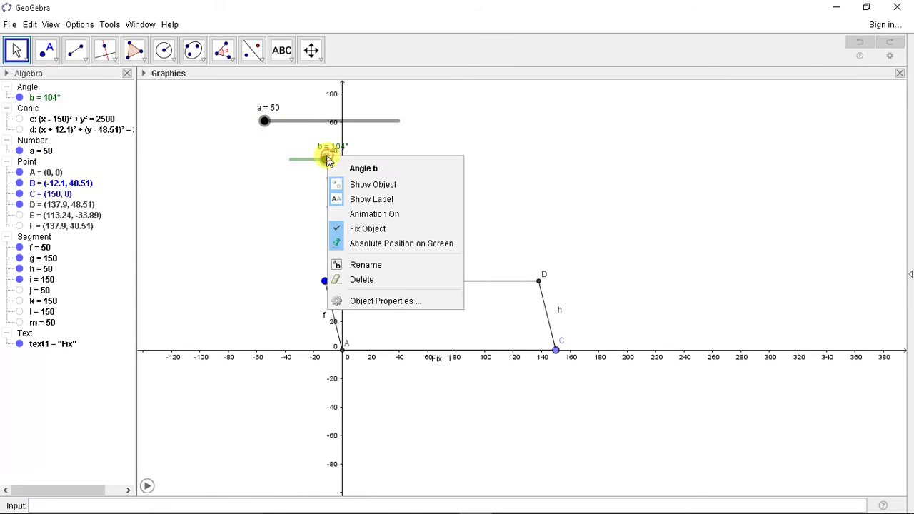
pyautogui.click(357, 214)
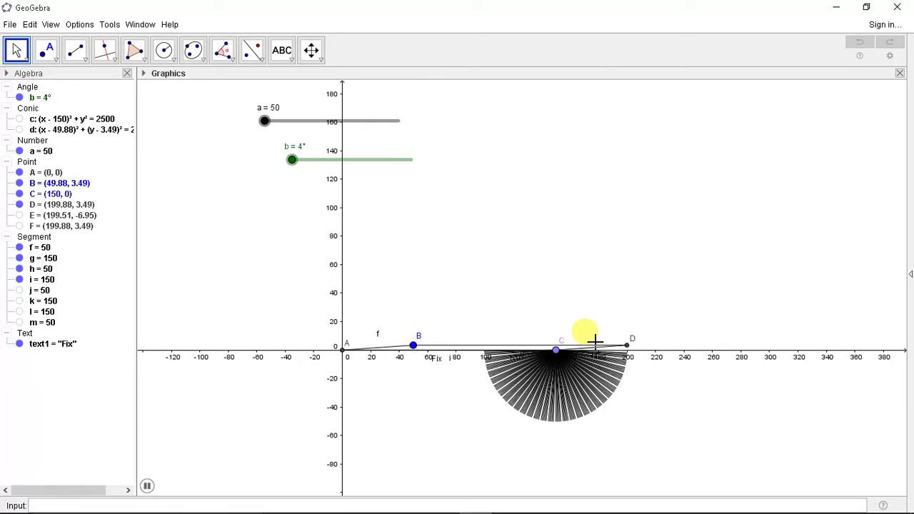
# Step: Turn on trace for rocker h and pause the animation at b = 123°
pyautogui.rightClick(590, 324)
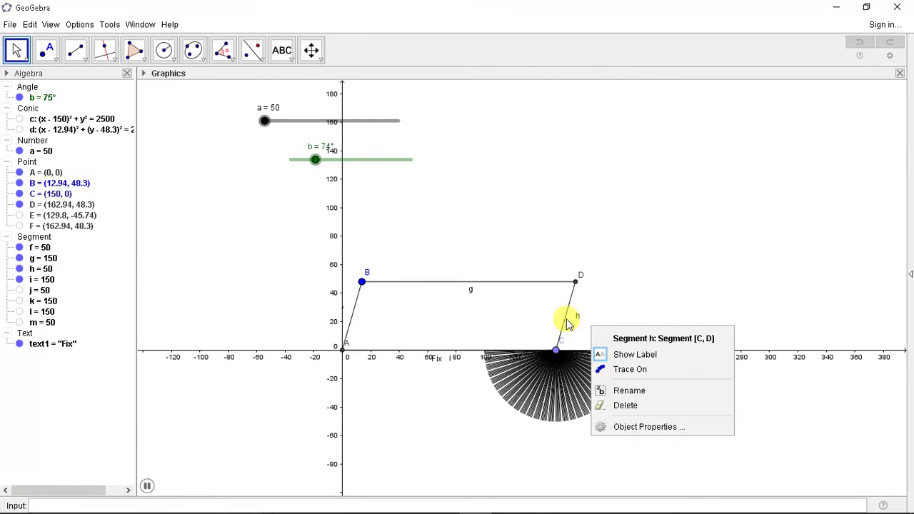
pyautogui.click(623, 369)
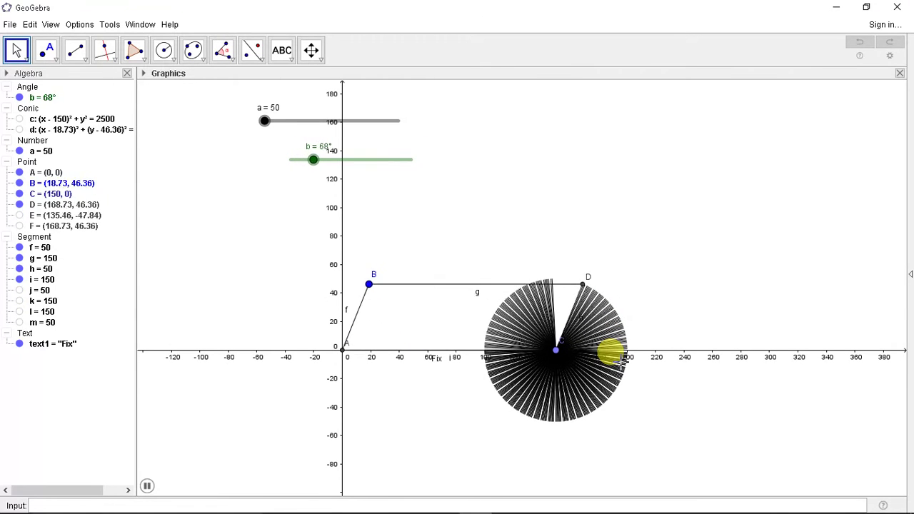
pyautogui.click(146, 486)
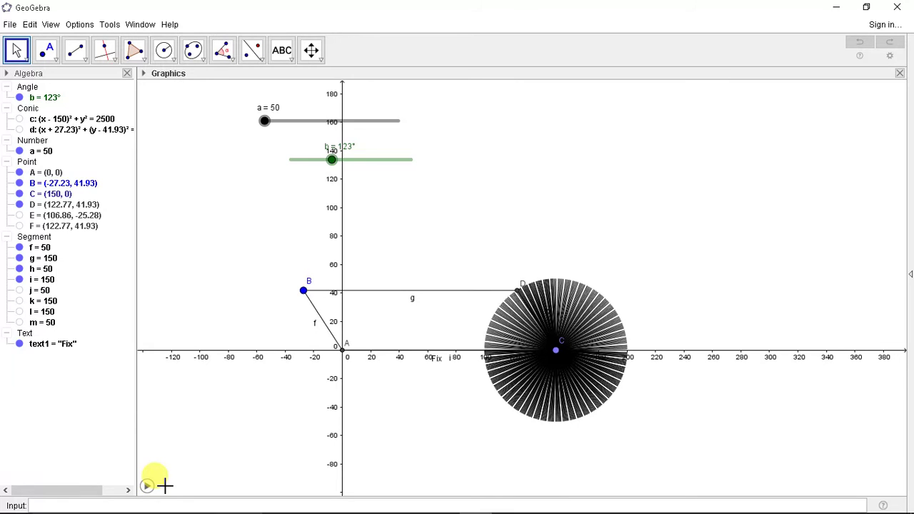
# Step: Zoom in and out over the Graphics view to erase the trace disc around C
pyautogui.scroll(2, 449, 320)
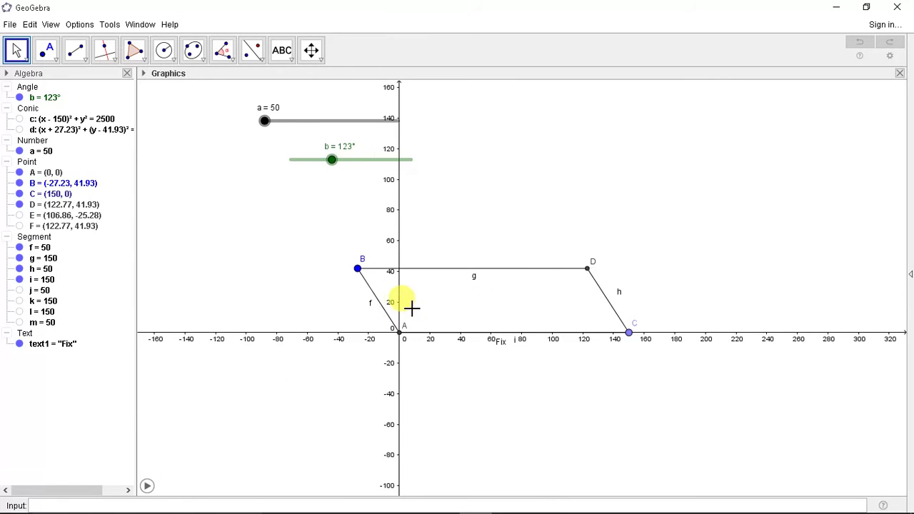
pyautogui.scroll(2, 401, 308)
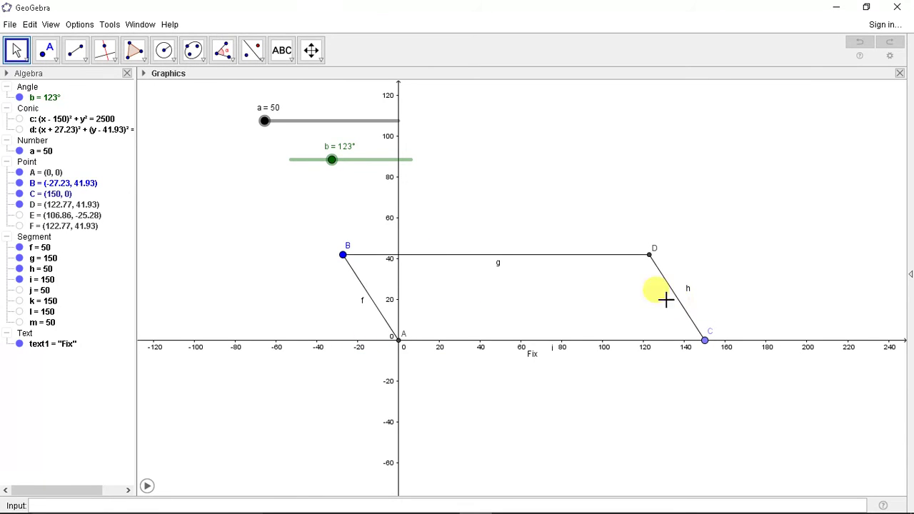
pyautogui.scroll(-3, 666, 300)
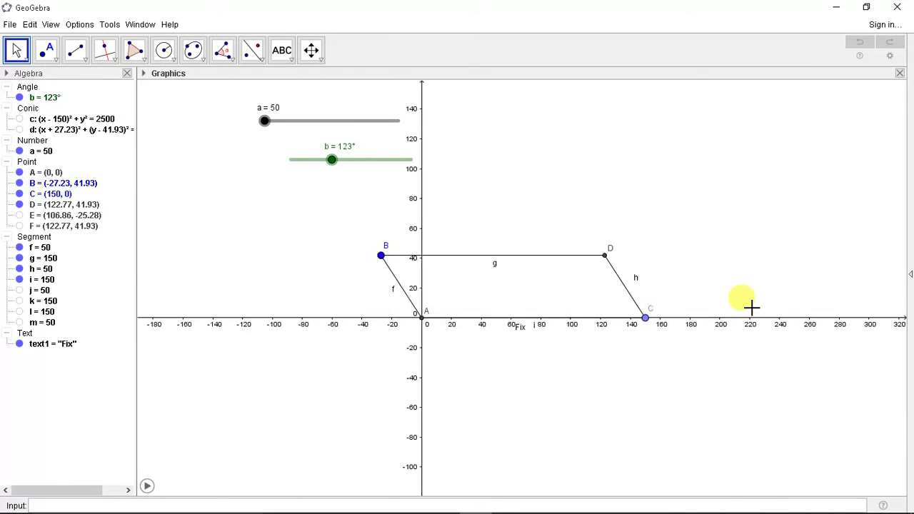
pyautogui.scroll(2, 751, 307)
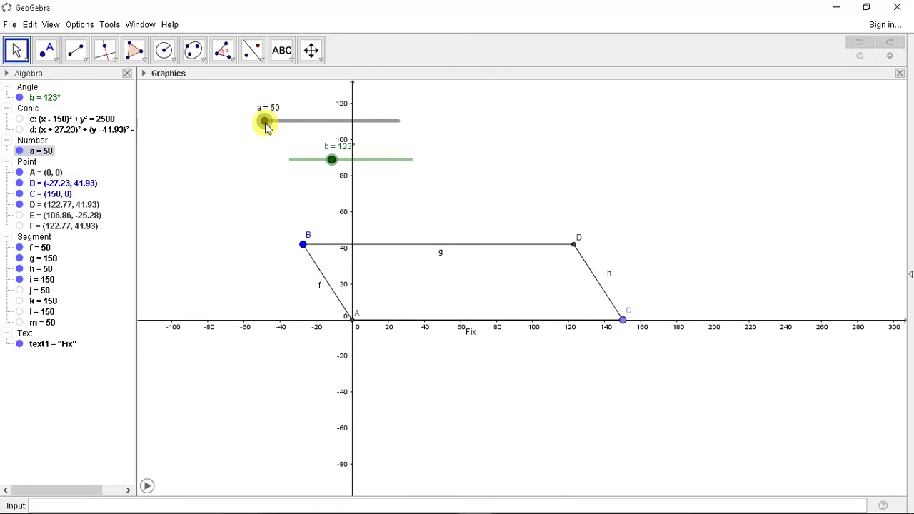
# Step: Raise a to 55 and resume animating b so the rocker traces a fan about C
pyautogui.moveTo(265, 126); pyautogui.dragTo(280, 129)
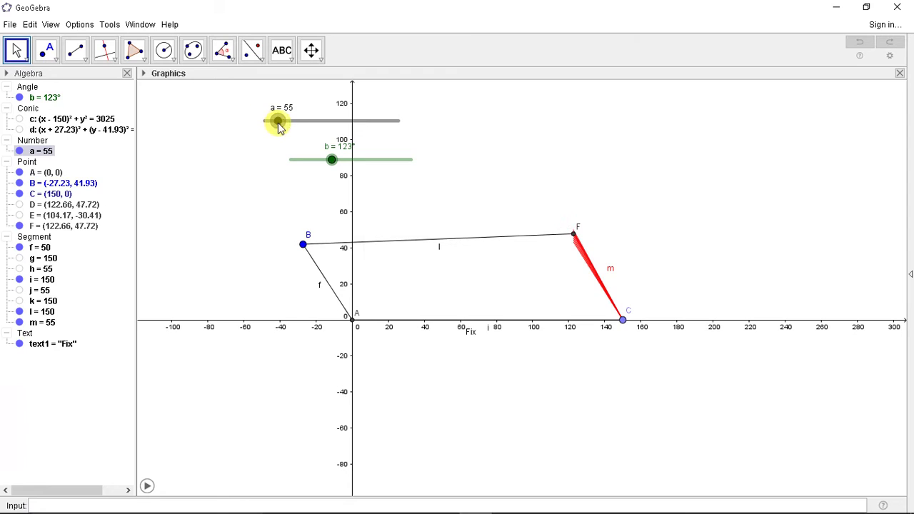
pyautogui.scroll(1, 534, 213)
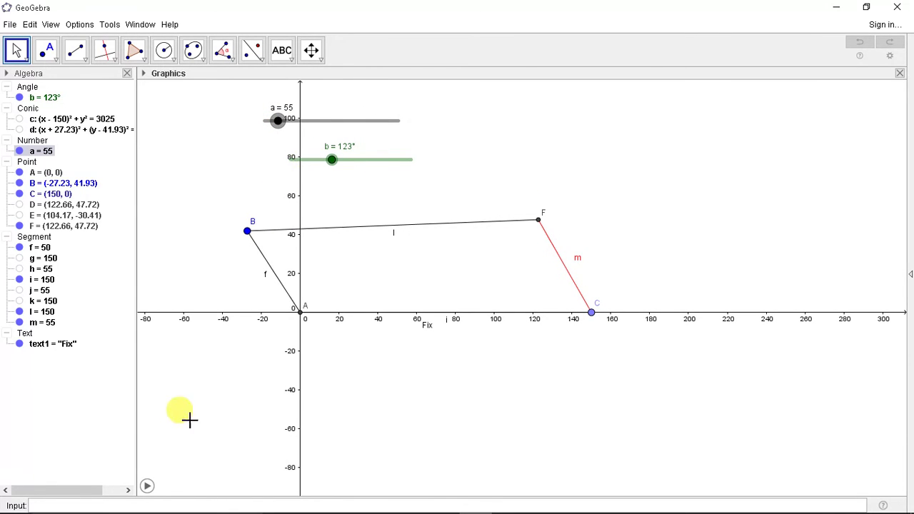
pyautogui.click(146, 486)
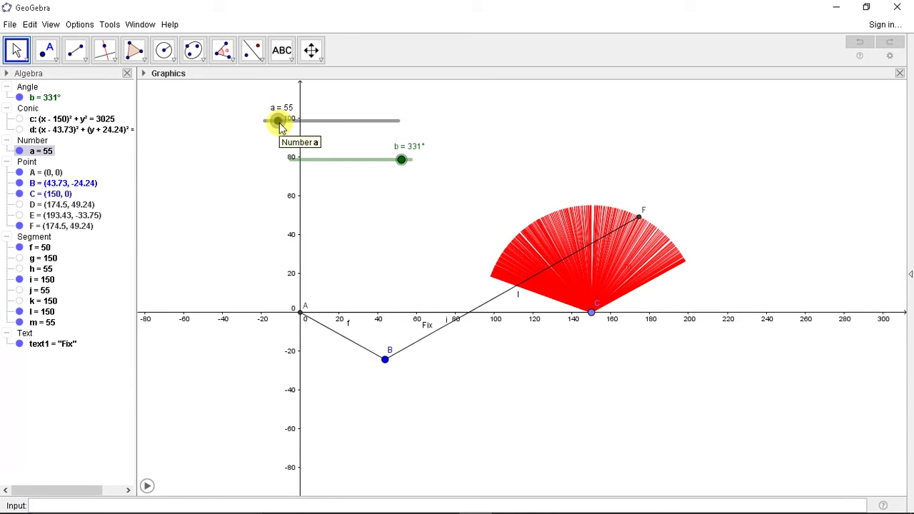
# Step: Raise a to 60, restart the b animation, and turn off the coordinate axes
pyautogui.moveTo(281, 126); pyautogui.dragTo(293, 129)
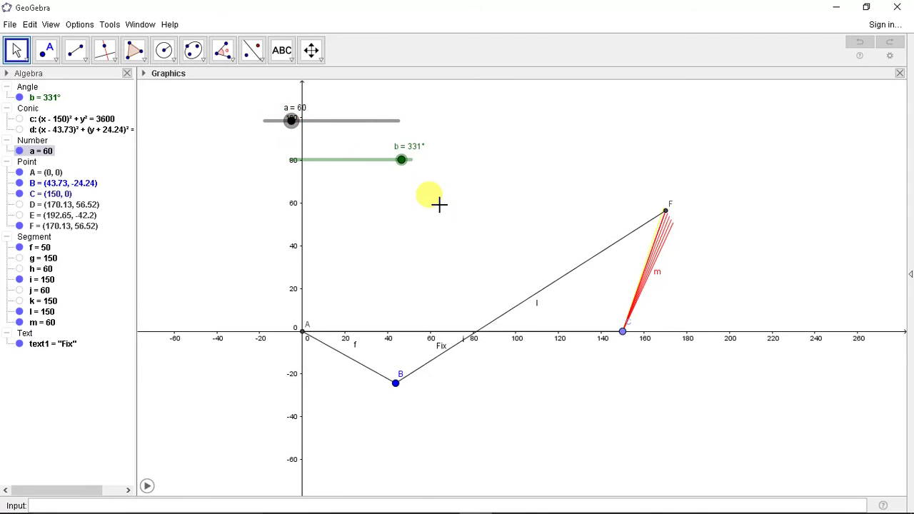
pyautogui.click(147, 485)
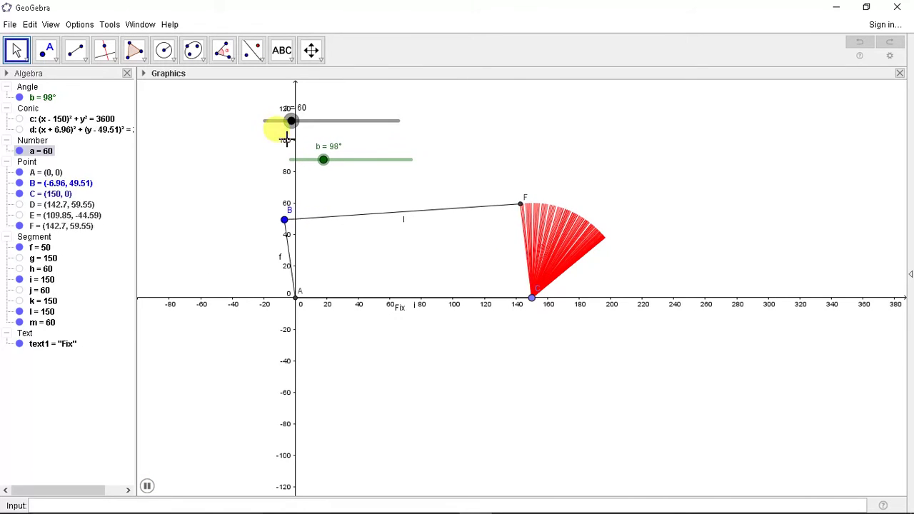
pyautogui.rightClick(212, 178)
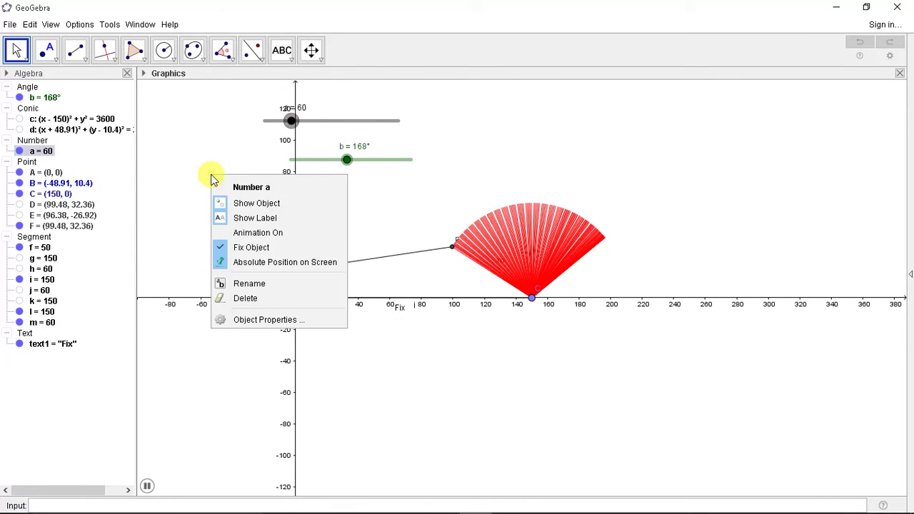
pyautogui.click(178, 136)
pyautogui.rightClick(212, 175)
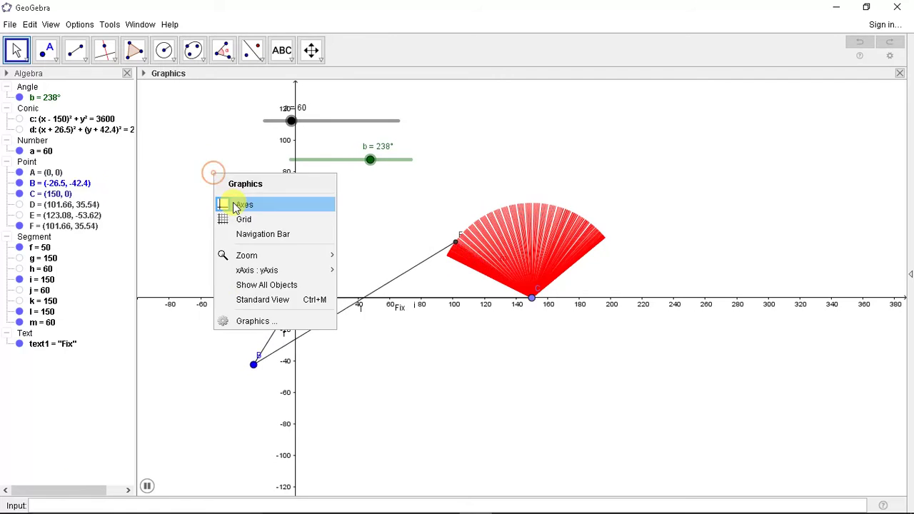
pyautogui.click(238, 205)
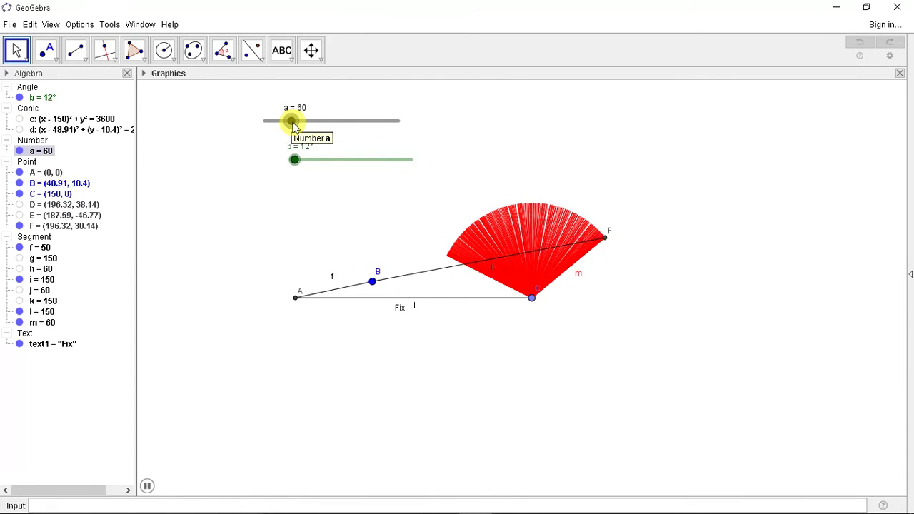
# Step: While b animates, raise a from 60 to 70, then 80, then 90
pyautogui.moveTo(292, 123); pyautogui.dragTo(321, 124)
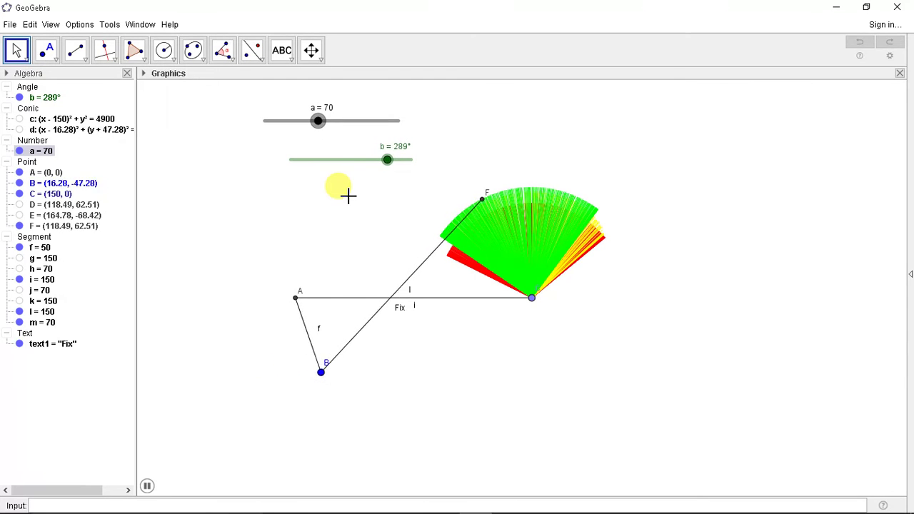
pyautogui.moveTo(320, 126); pyautogui.dragTo(346, 125)
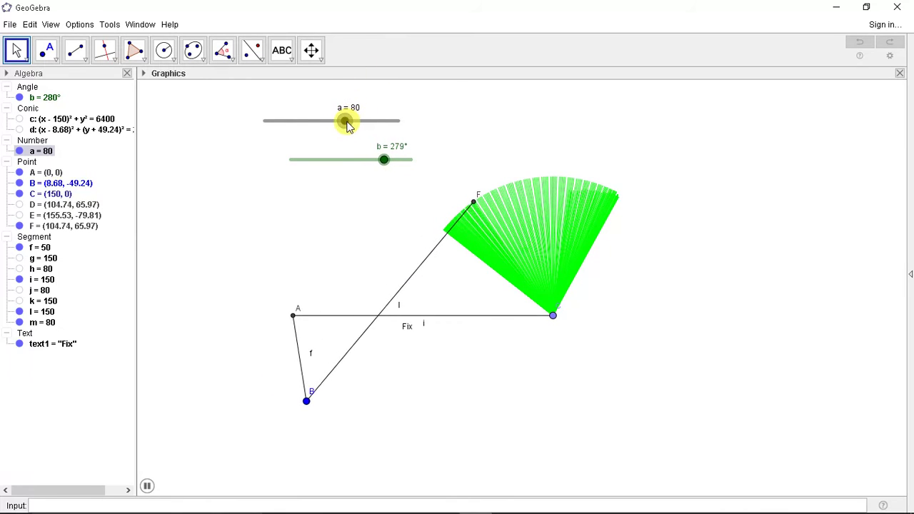
pyautogui.moveTo(347, 126); pyautogui.dragTo(373, 126)
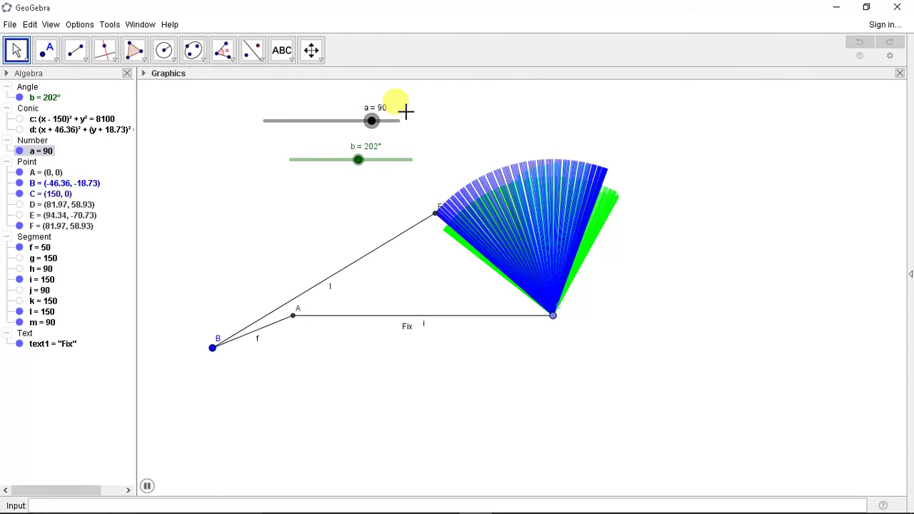
# Step: Push a past 90 to its maximum of 100 while b keeps animating
pyautogui.click(402, 126)
pyautogui.moveTo(404, 127); pyautogui.dragTo(434, 119)
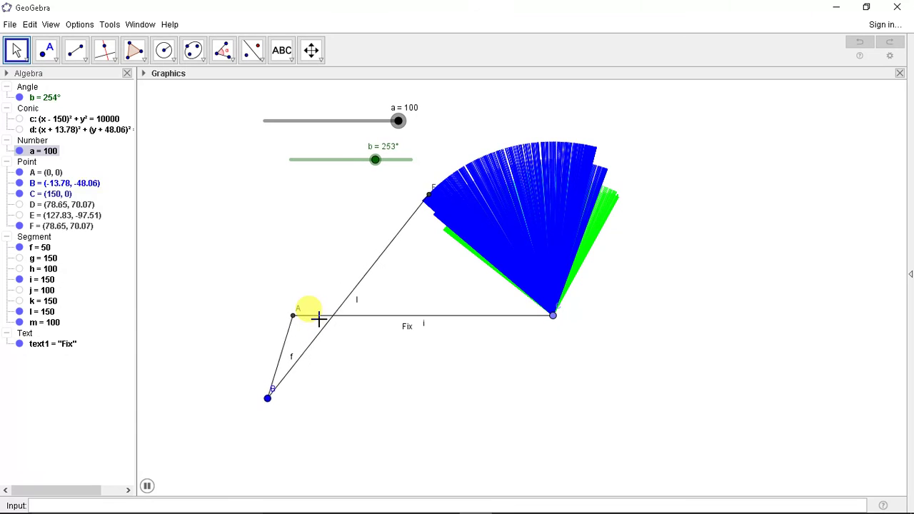
# Step: Pause the animation at b = 319°, wipe the traces with a zoom, and drag slider a back to 50
pyautogui.click(147, 487)
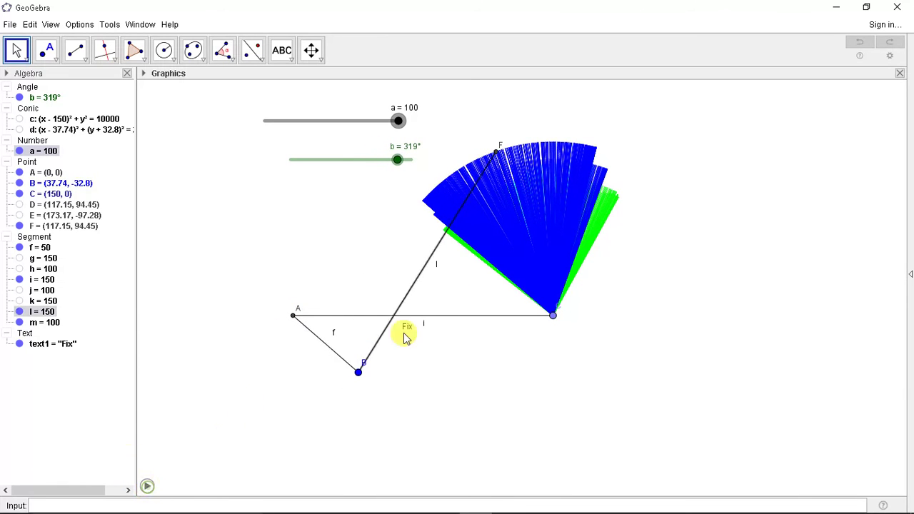
pyautogui.scroll(2, 492, 357)
pyautogui.scroll(-4, 509, 363)
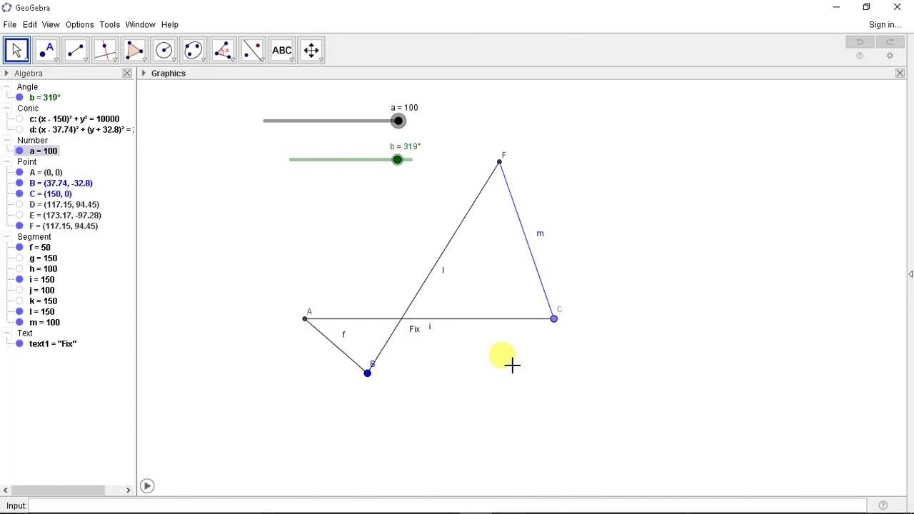
pyautogui.moveTo(399, 120); pyautogui.dragTo(212, 132)
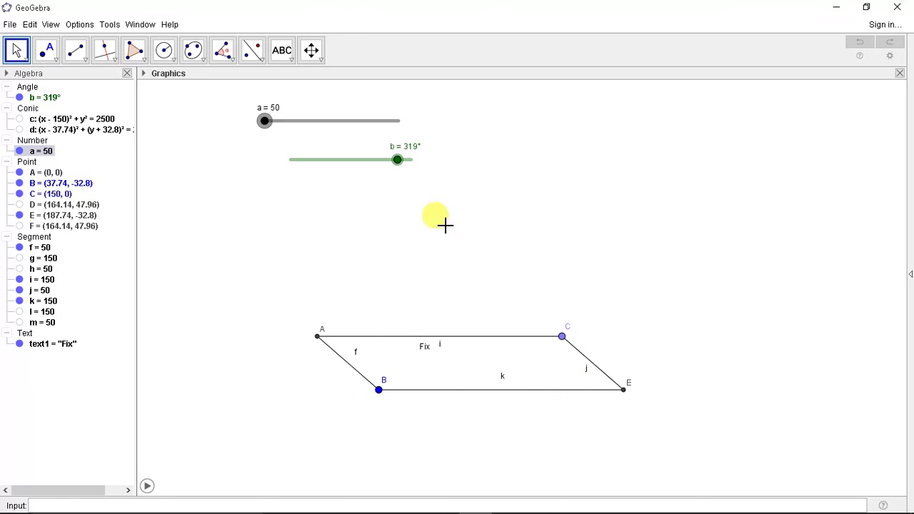
# Step: Resume animating angle b from 13° with a = 50 so rocker h traces around C
pyautogui.click(149, 487)
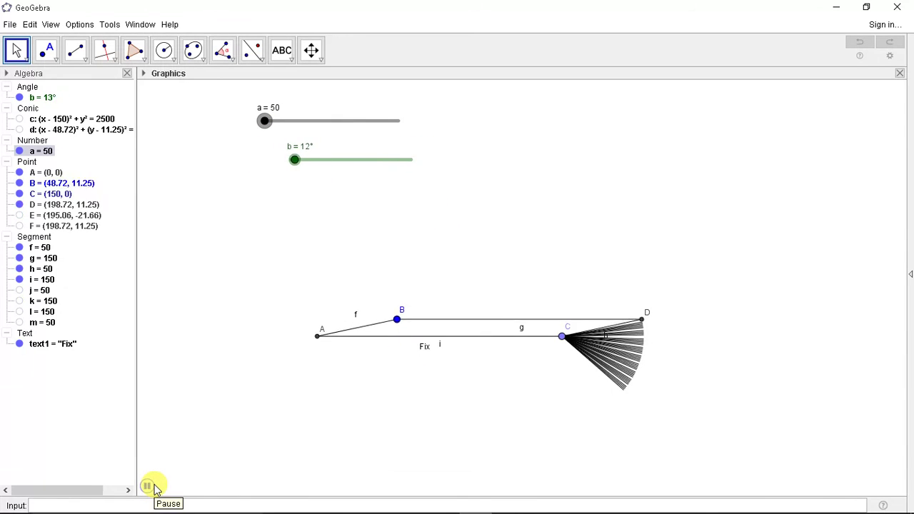